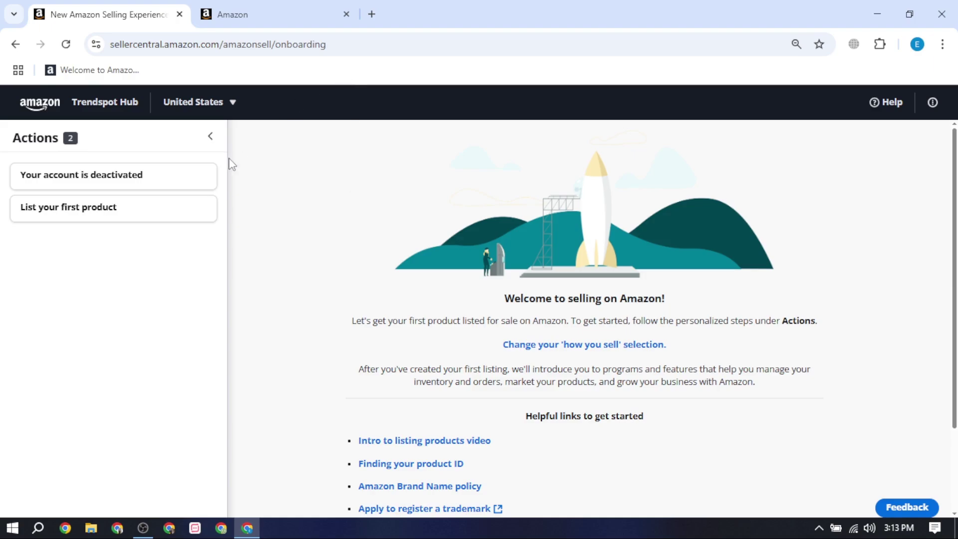
Check the account deactivation action and the Account Health page, and return to the Seller Central home page
scroll(591, 264, "down", 3)
scroll(229, 289, "up", 3)
left_click(119, 181)
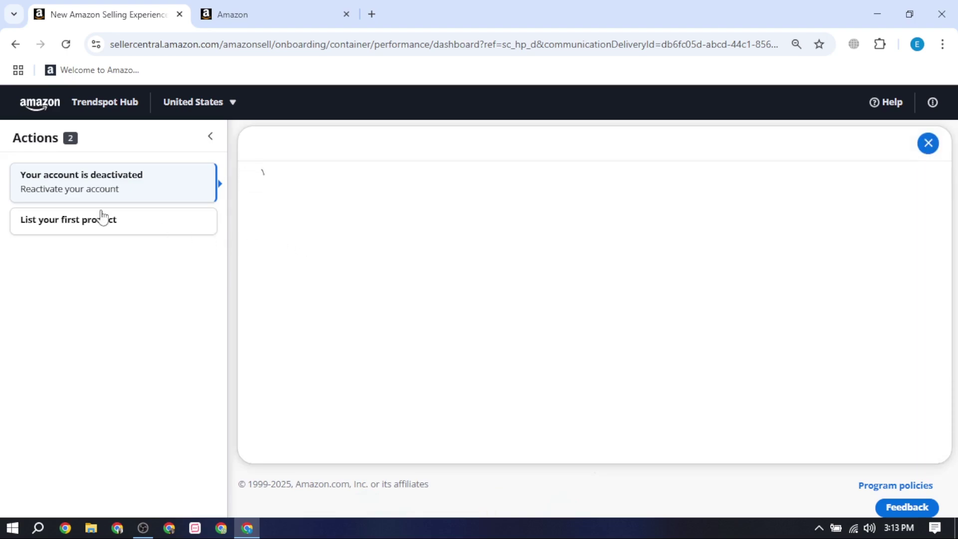
left_click(933, 103)
left_click(837, 132)
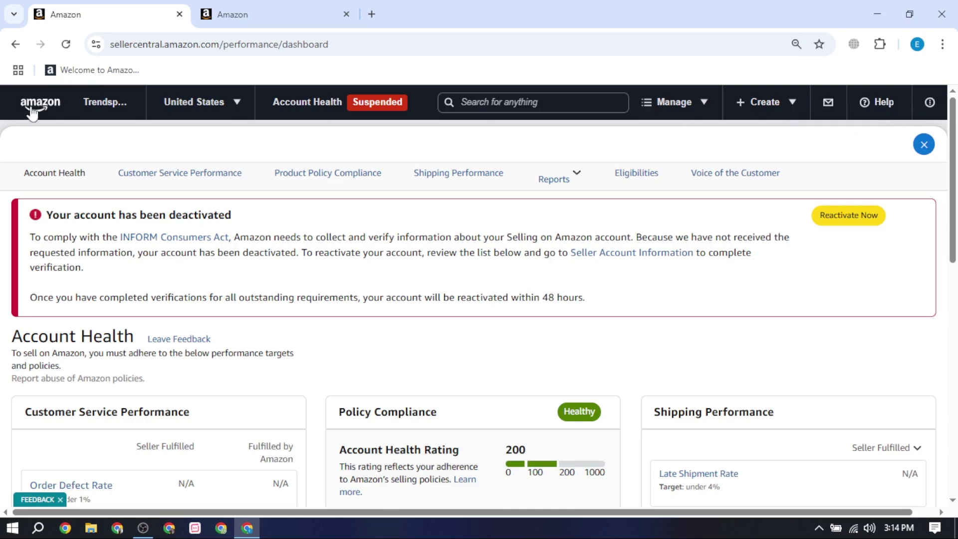
left_click(56, 109)
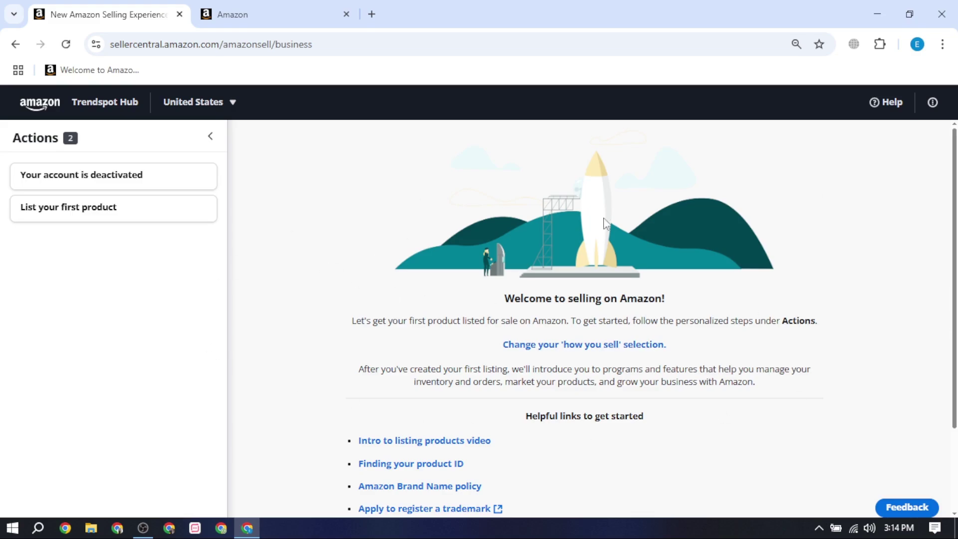
Open the Account Health page and read the deactivation notice about the INFORM Consumers Act
left_click(933, 103)
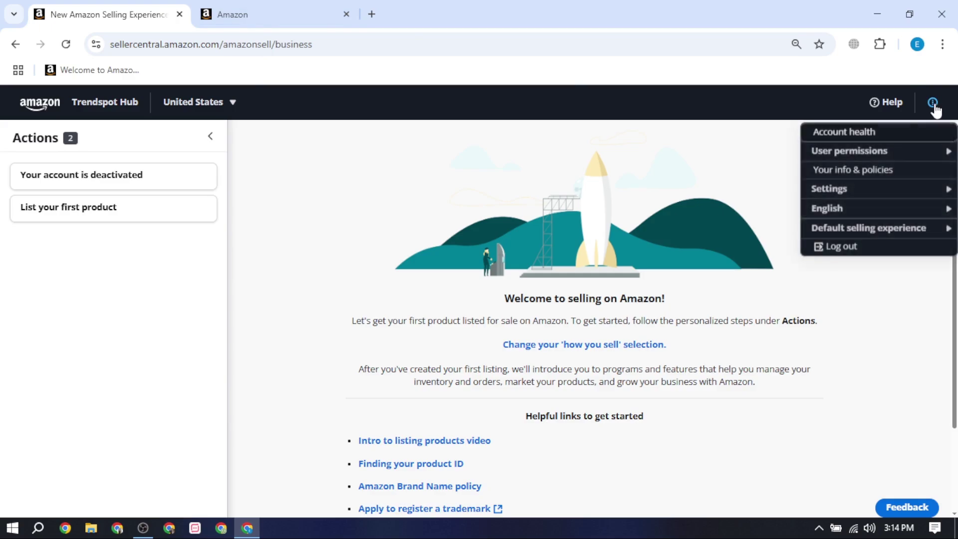
left_click(878, 133)
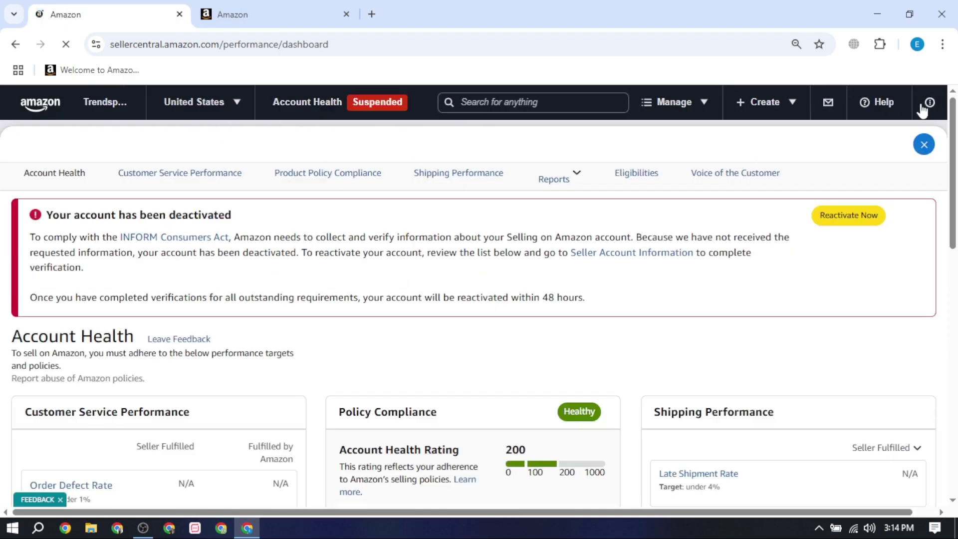
scroll(798, 290, "down", 10)
scroll(736, 257, "up", 12)
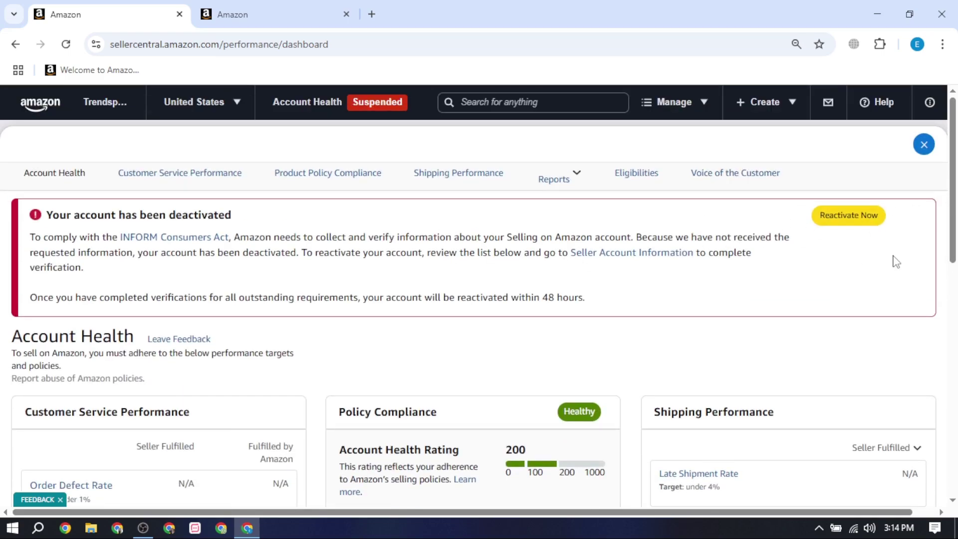
left_click_drag(113, 239, 244, 243)
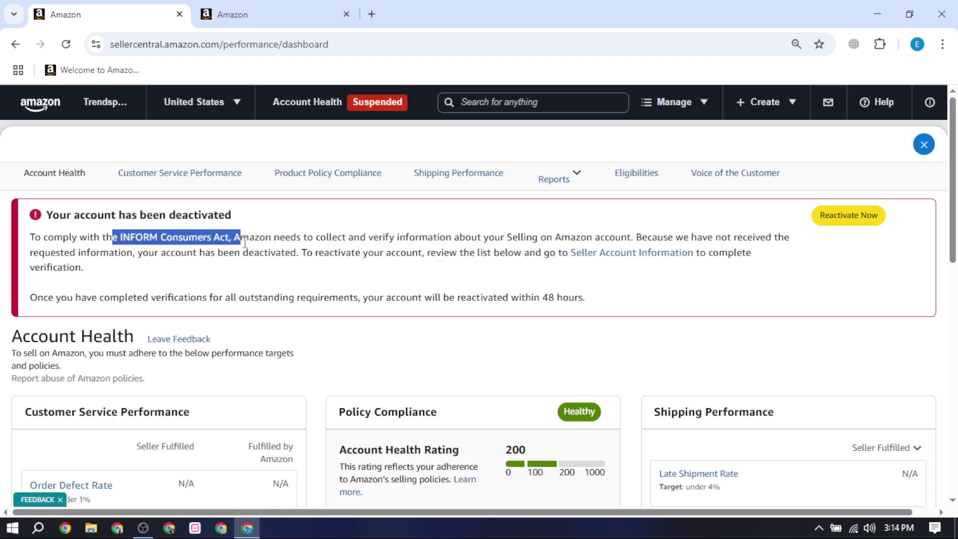
left_click(420, 269)
left_click_drag(309, 237, 554, 259)
left_click(514, 281)
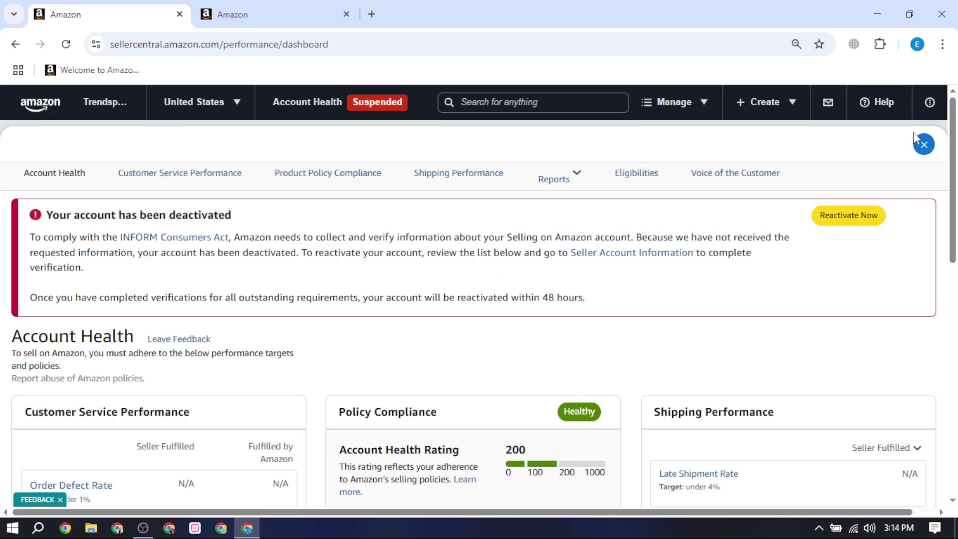
Open the account settings and review the Account Overview page, including store status and services
mouse_move(931, 113)
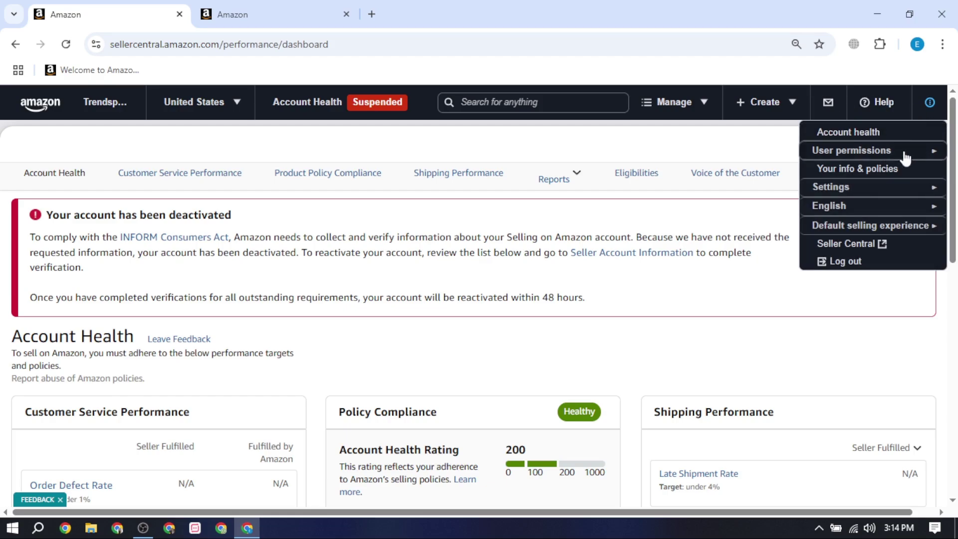
mouse_move(869, 188)
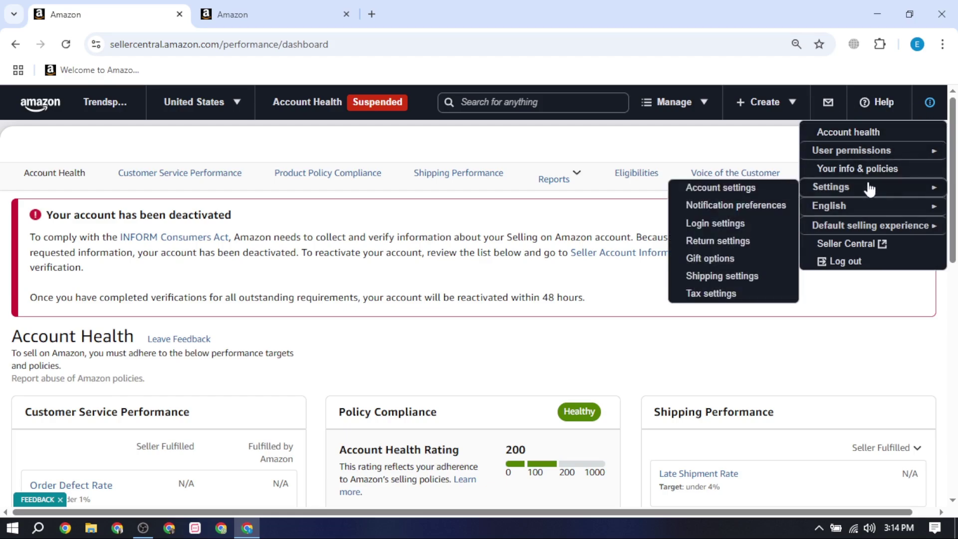
left_click(740, 194)
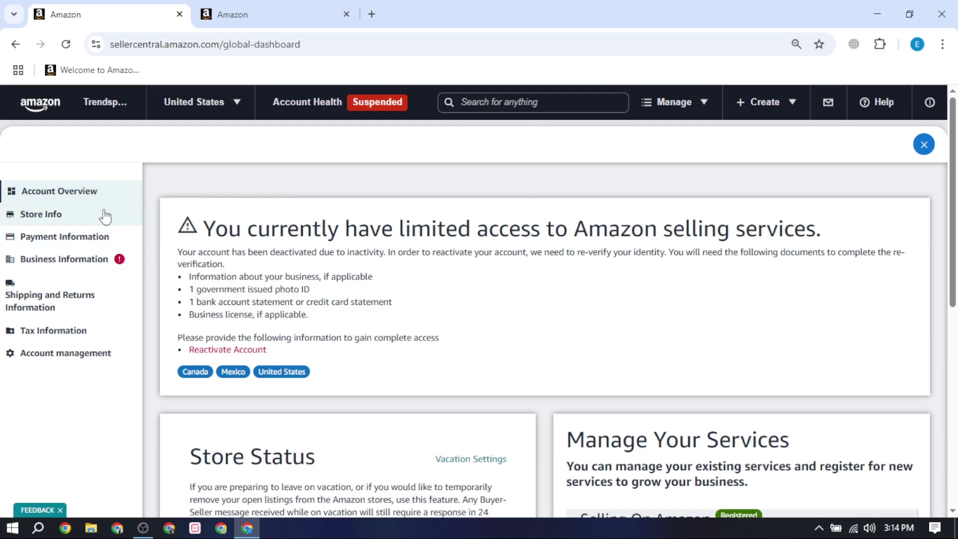
scroll(317, 276, "down", 8)
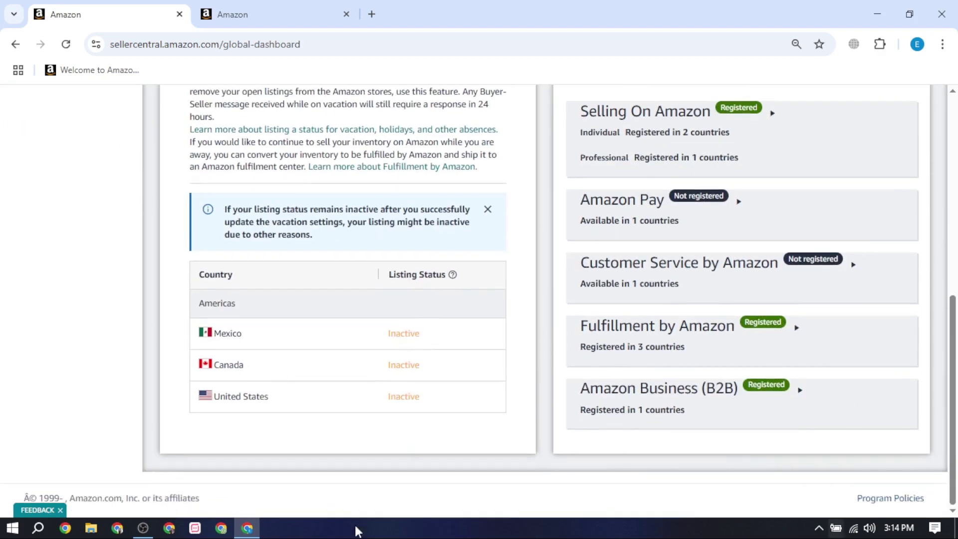
scroll(450, 300, "up", 8)
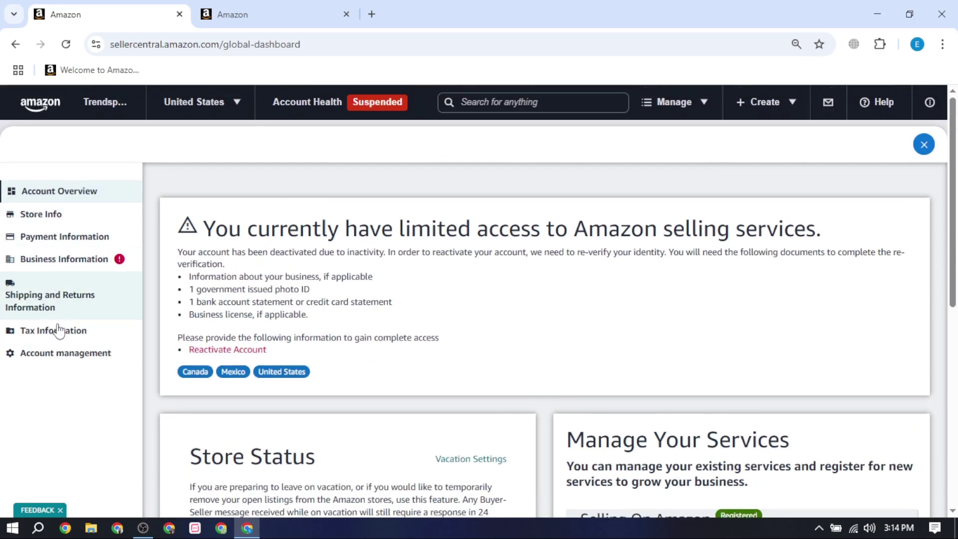
Open the Close account page from the Account management options
left_click(85, 355)
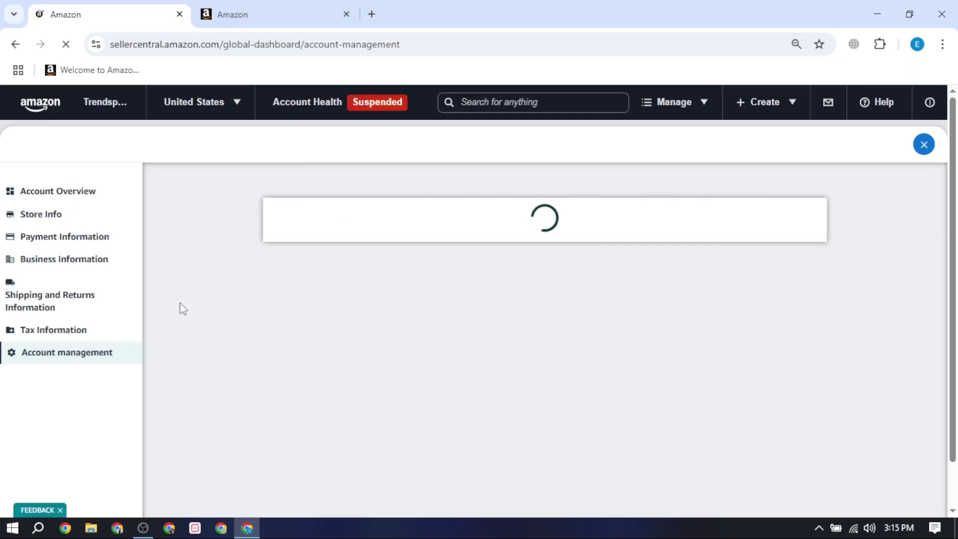
scroll(363, 395, "down", 1)
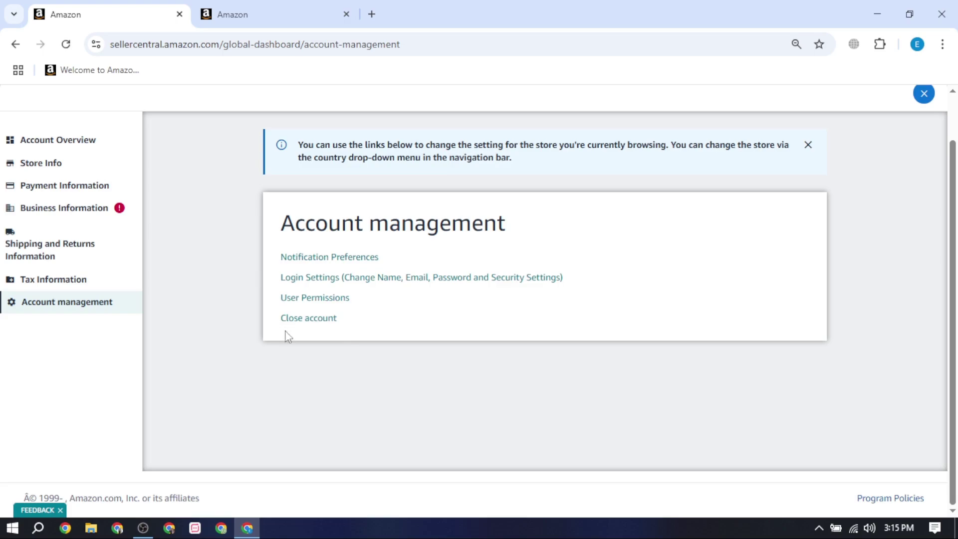
left_click(325, 322)
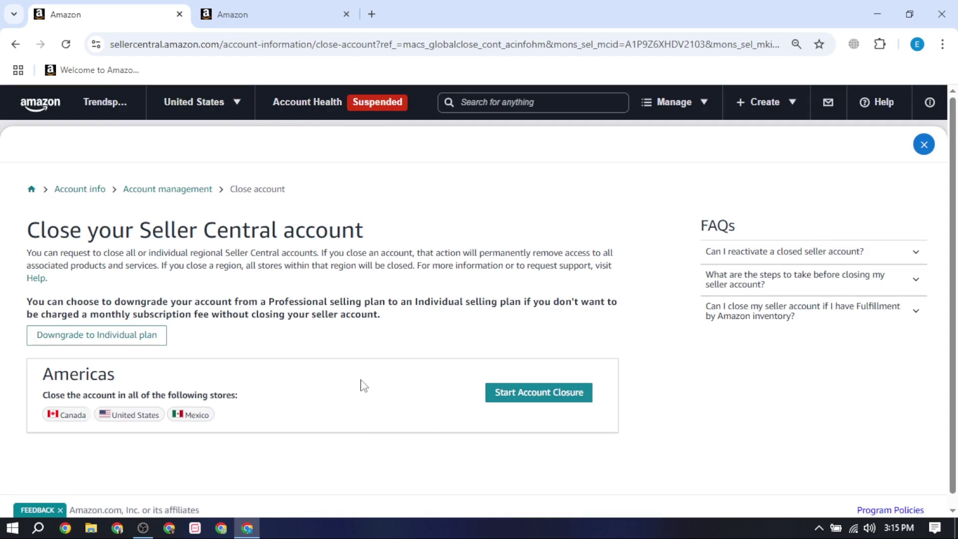
Start account closure for the Americas stores and read the notice about permanent closure
scroll(402, 360, "down", 1)
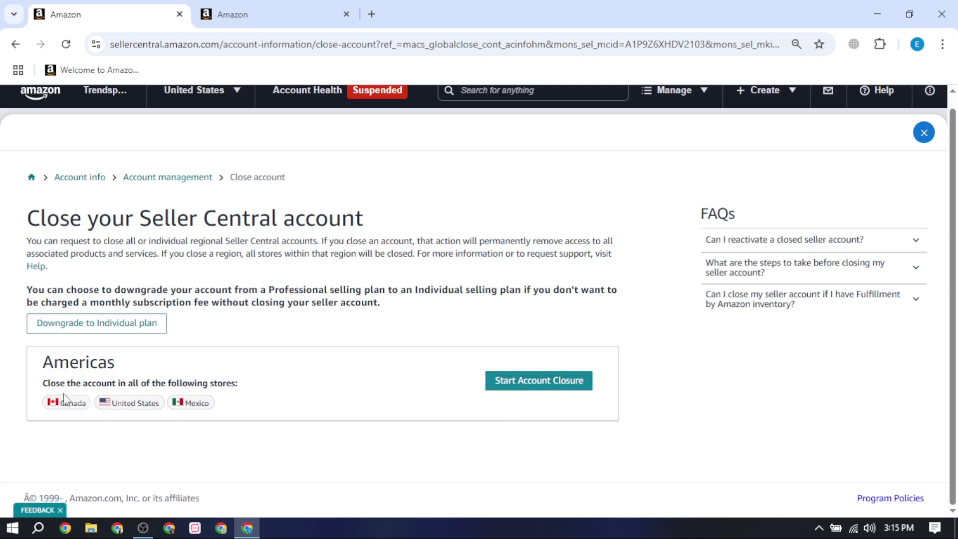
left_click(579, 387)
scroll(250, 410, "down", 3)
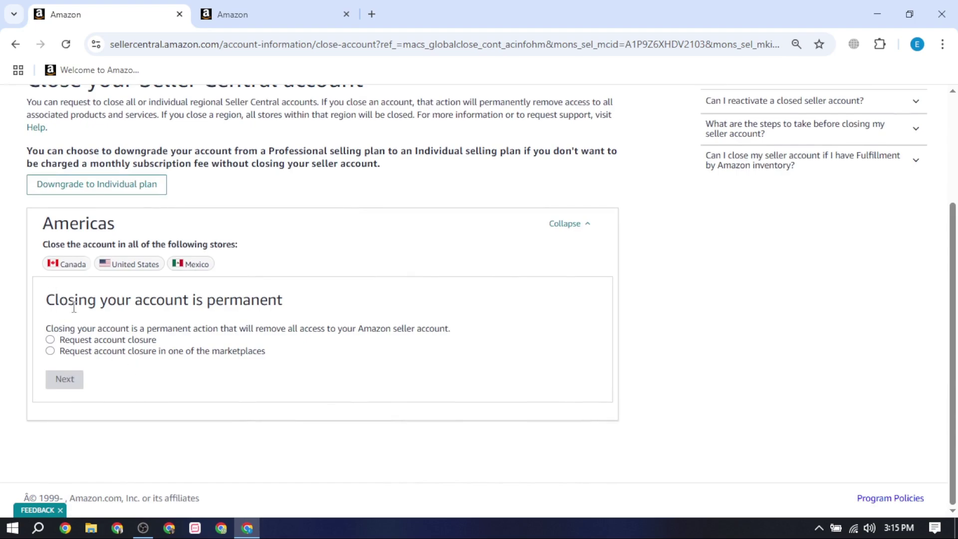
left_click_drag(45, 301, 409, 324)
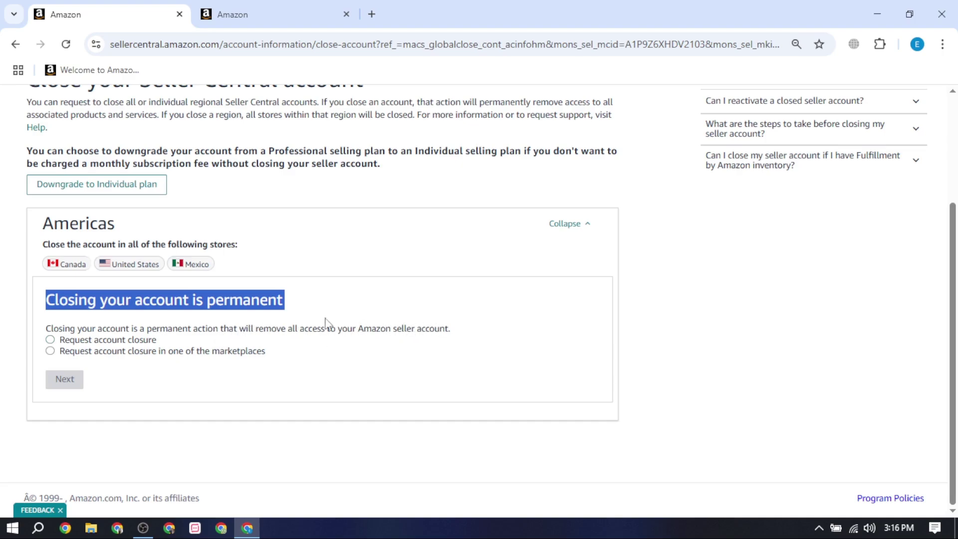
left_click_drag(98, 327, 359, 353)
left_click(382, 359)
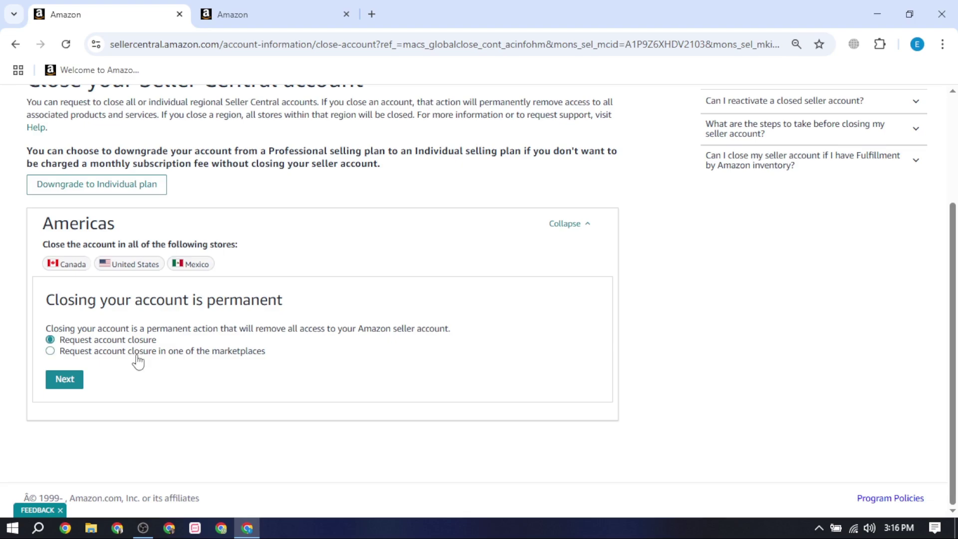
Try to request account closure in one of the marketplaces and read the response
left_click(138, 352)
left_click(61, 383)
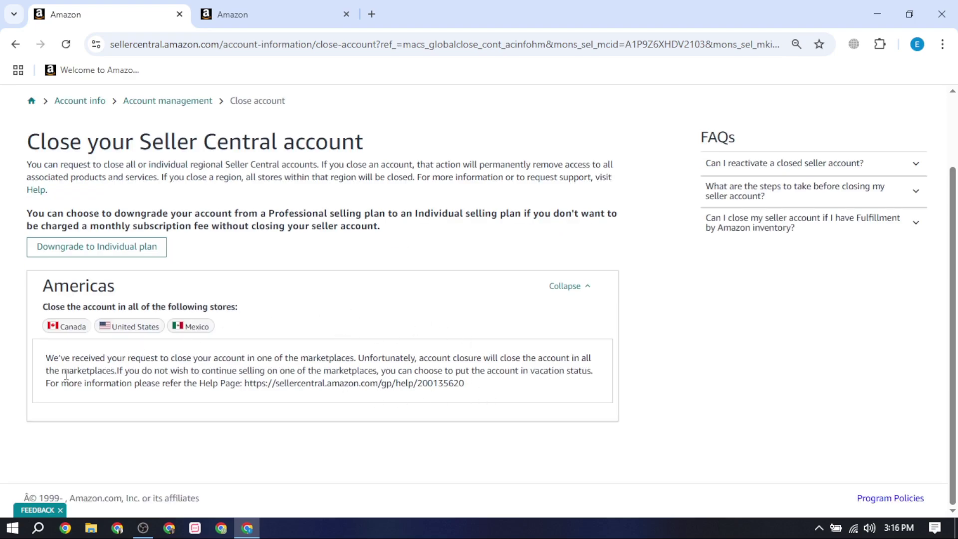
left_click_drag(39, 364, 252, 383)
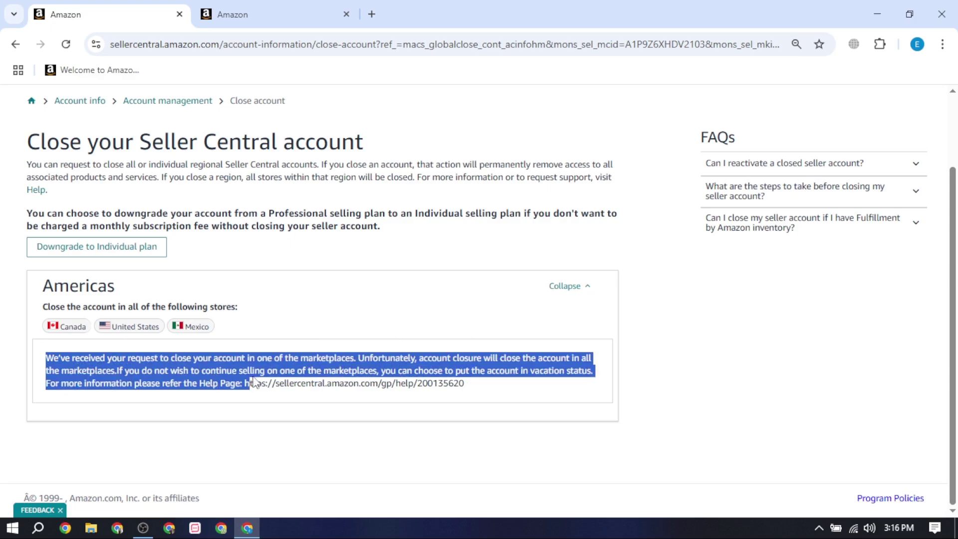
left_click(574, 286)
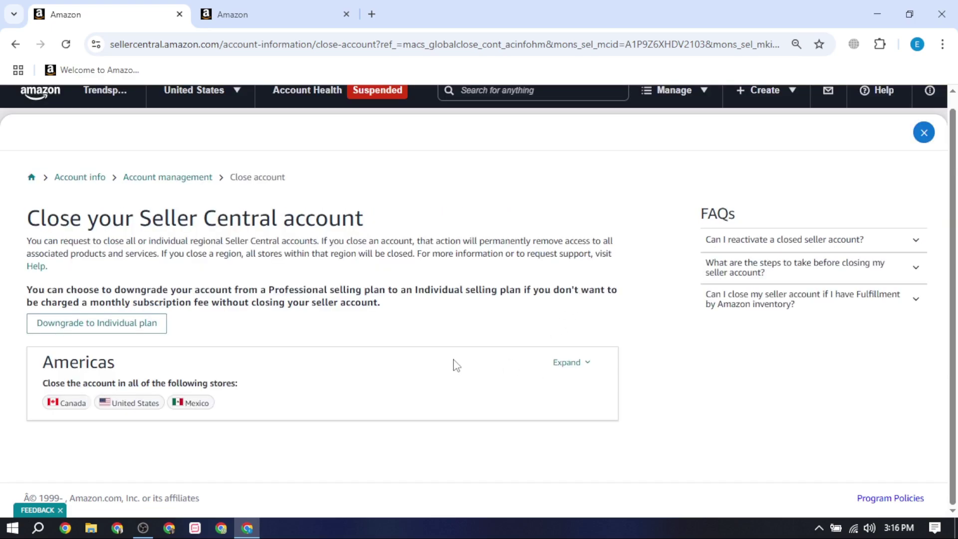
left_click(573, 364)
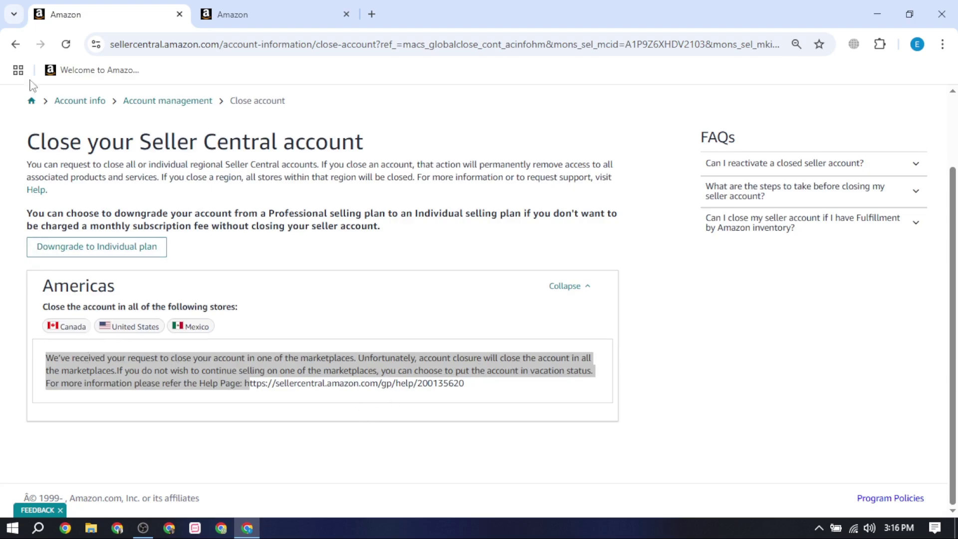
Reopen the Close account page through Account management and restart the closure process for the Americas stores
left_click(202, 105)
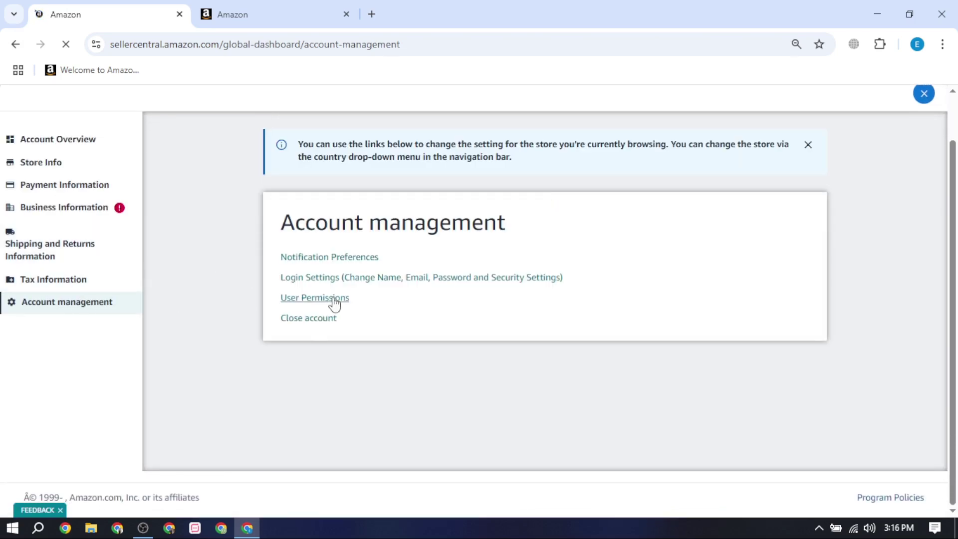
left_click(309, 320)
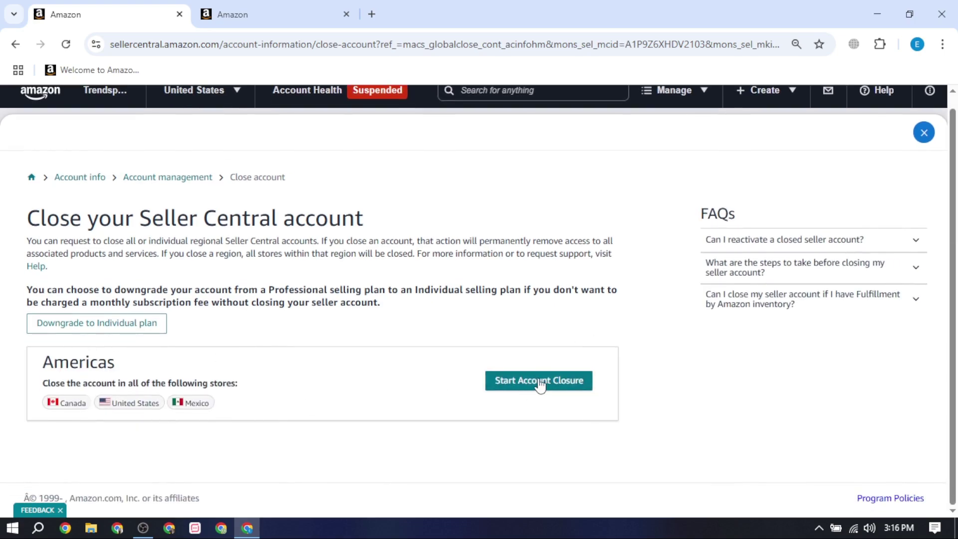
left_click(540, 385)
scroll(26, 338, "down", 3)
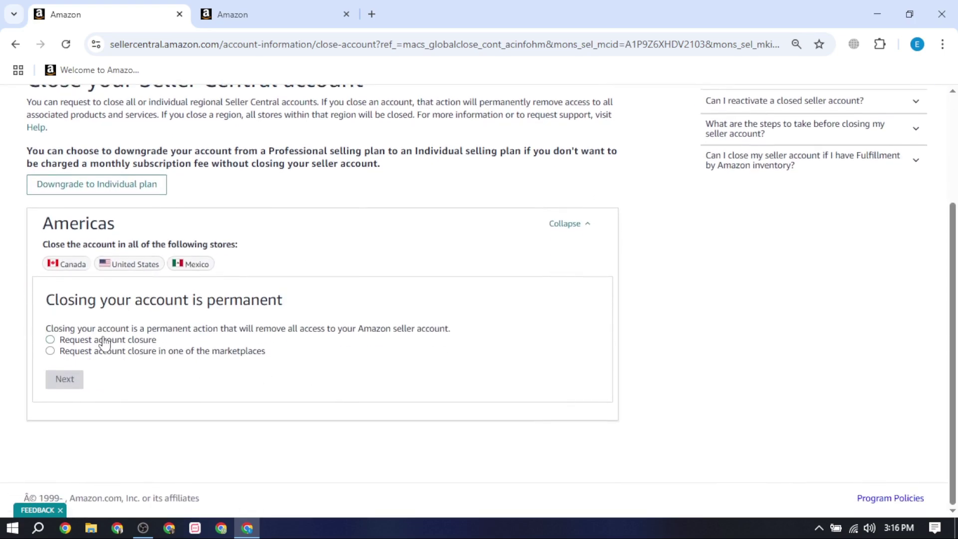
Submit the request for full account closure, answering Yes to the permanent closure question, and read the response
left_click(69, 341)
left_click(64, 380)
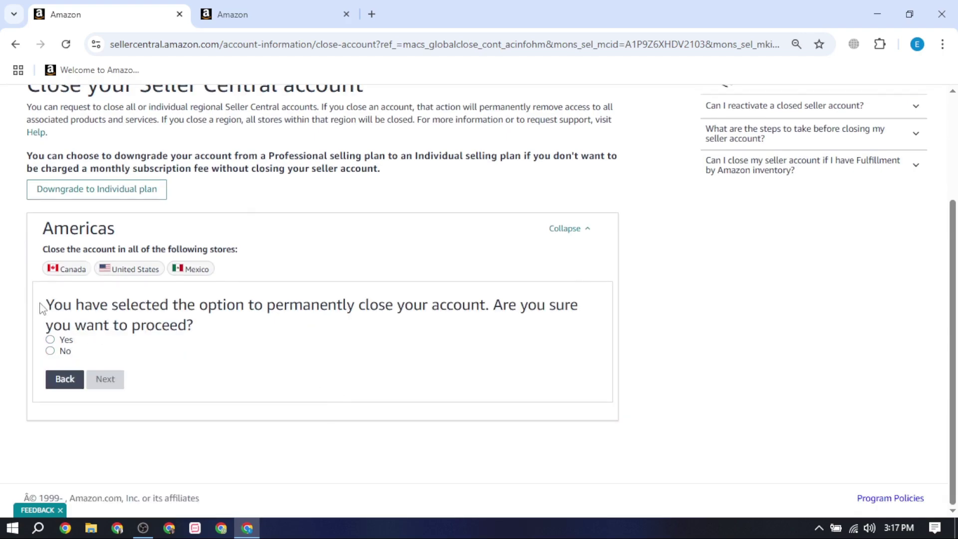
left_click_drag(46, 301, 200, 330)
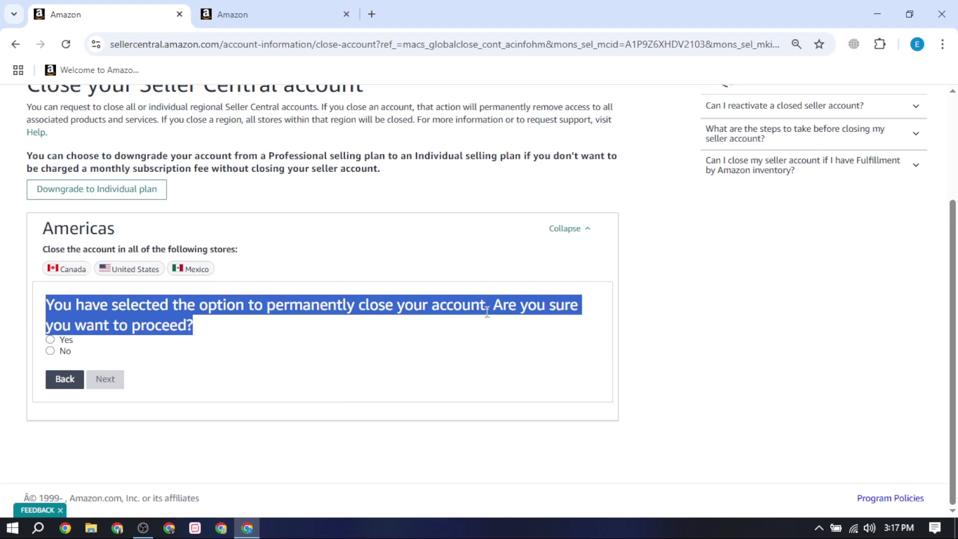
left_click(150, 346)
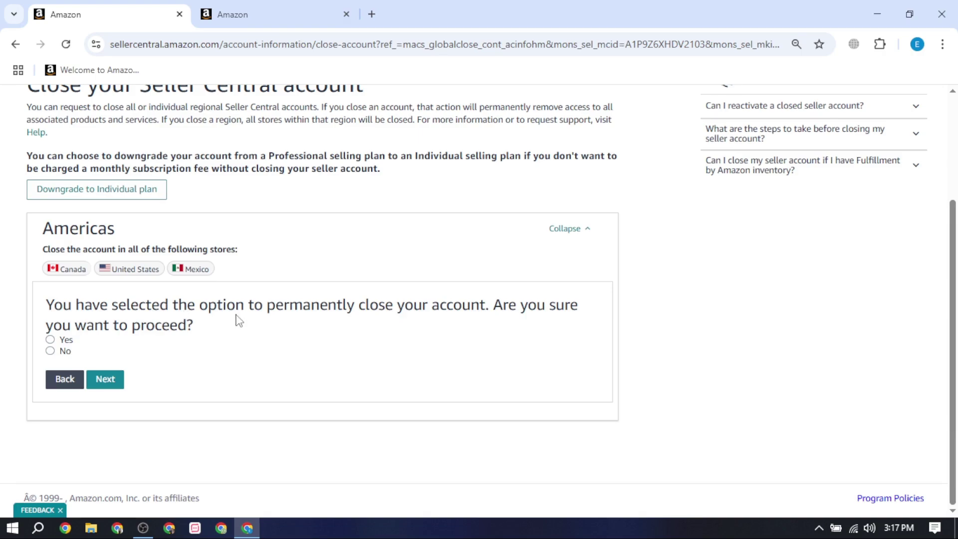
left_click(55, 341)
left_click(105, 379)
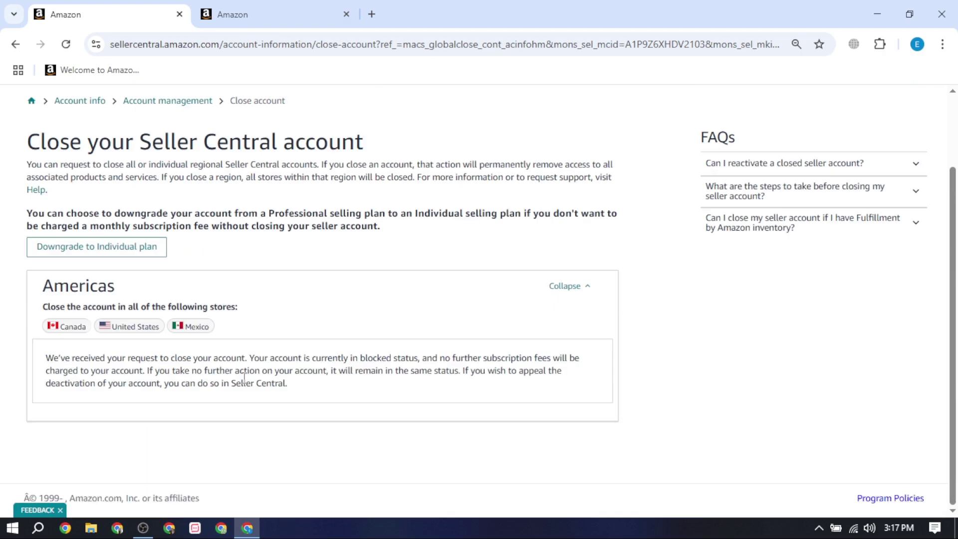
left_click_drag(44, 359, 298, 395)
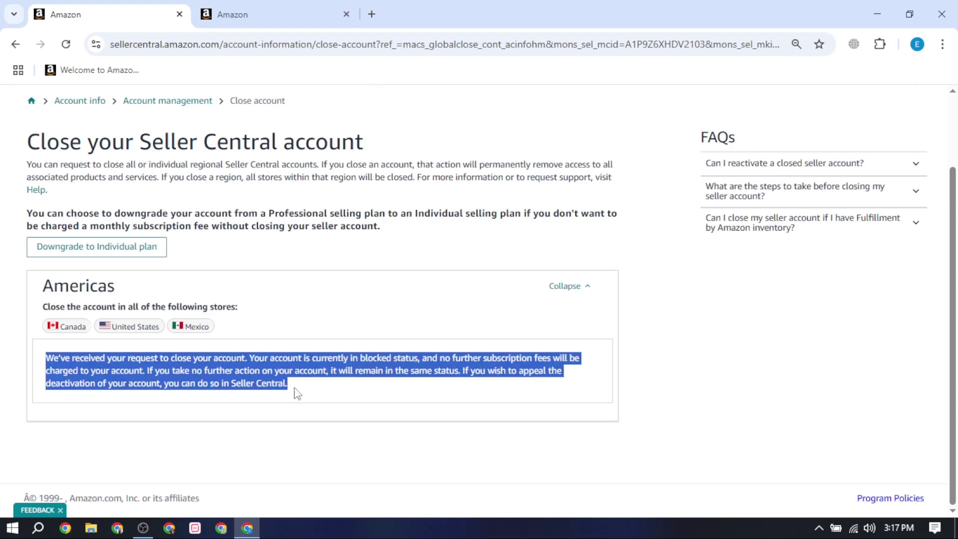
left_click(165, 367)
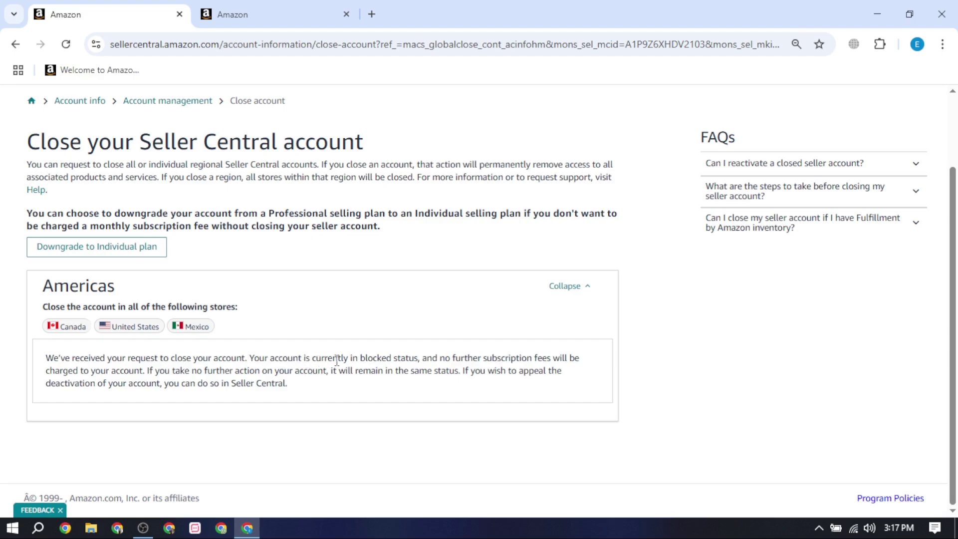
left_click_drag(245, 358, 420, 370)
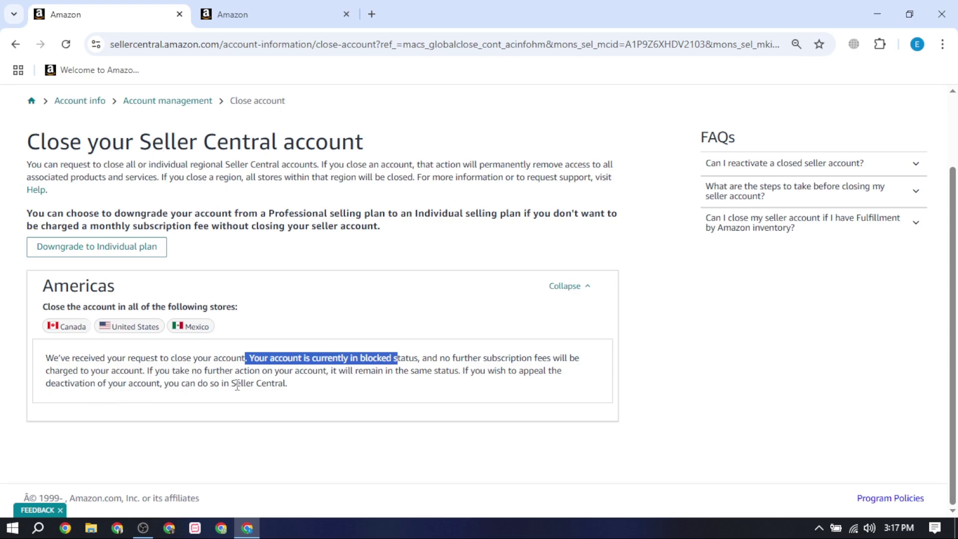
left_click(180, 371)
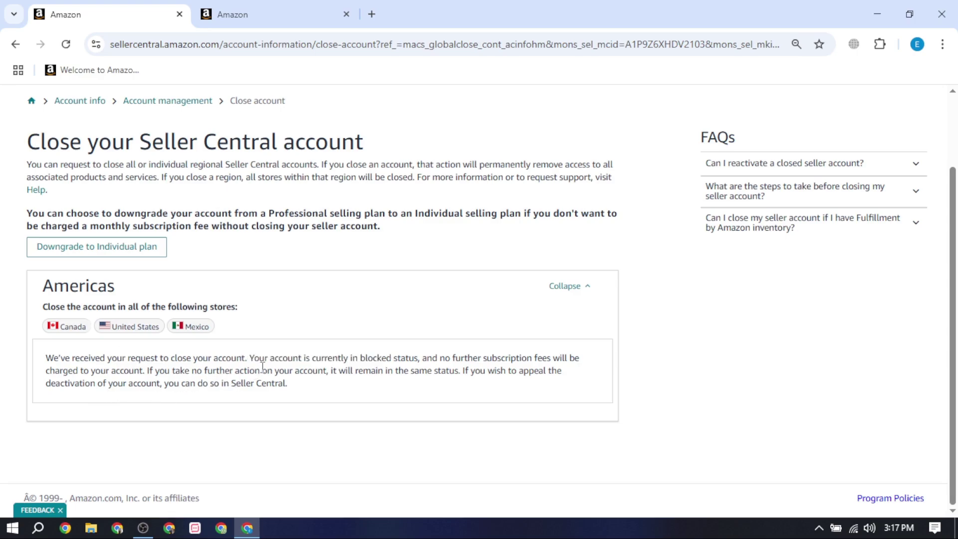
Read the full response to the closure request for the Americas stores, including the sentence on account status
left_click_drag(255, 358, 44, 346)
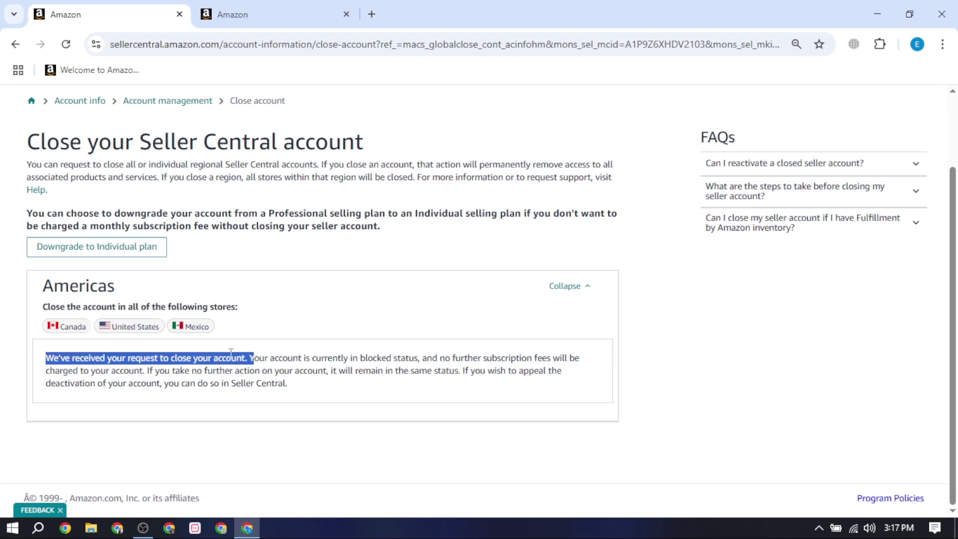
mouse_move(252, 358)
left_mouse_down()
mouse_move(327, 372)
mouse_move(429, 372)
mouse_move(255, 352)
left_mouse_up()
left_click(421, 360)
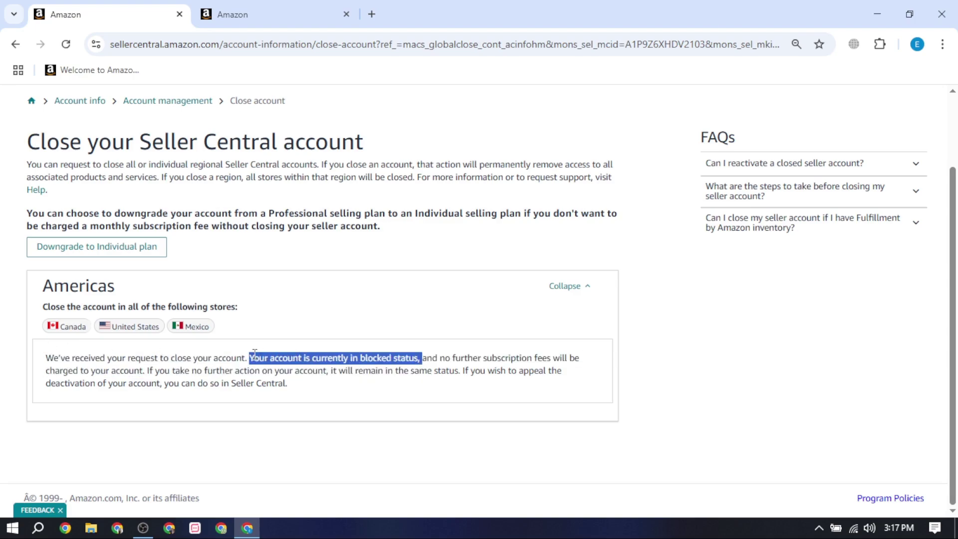
left_click(344, 369)
left_click_drag(333, 359, 308, 395)
left_click(308, 394)
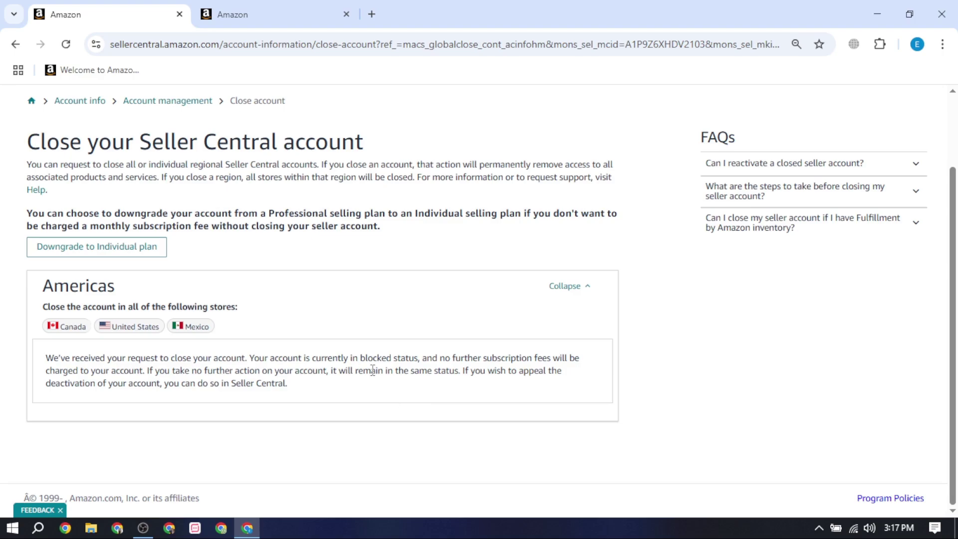
left_click_drag(46, 362, 346, 413)
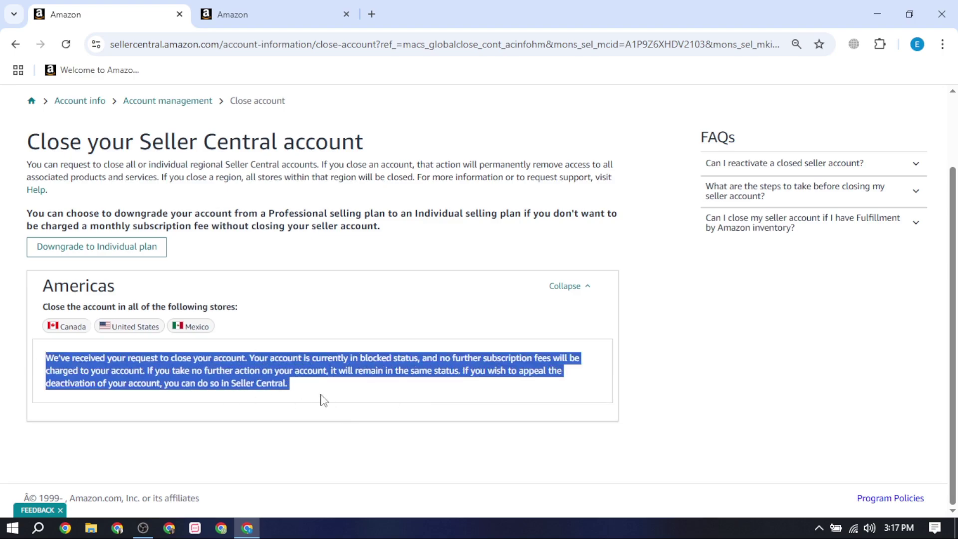
left_click(324, 398)
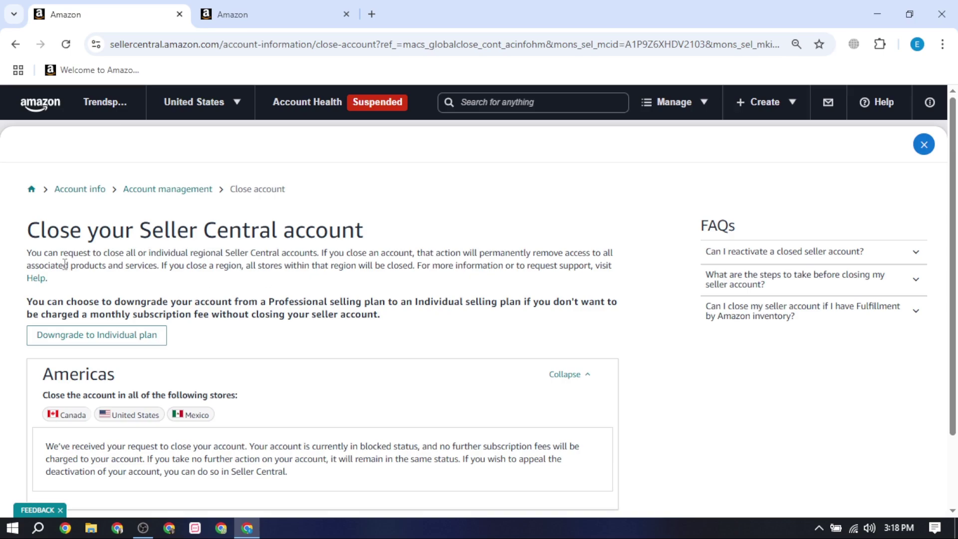
Reread the parts of the closure response about subscription fees and taking no further action on the account
scroll(205, 370, "down", 2)
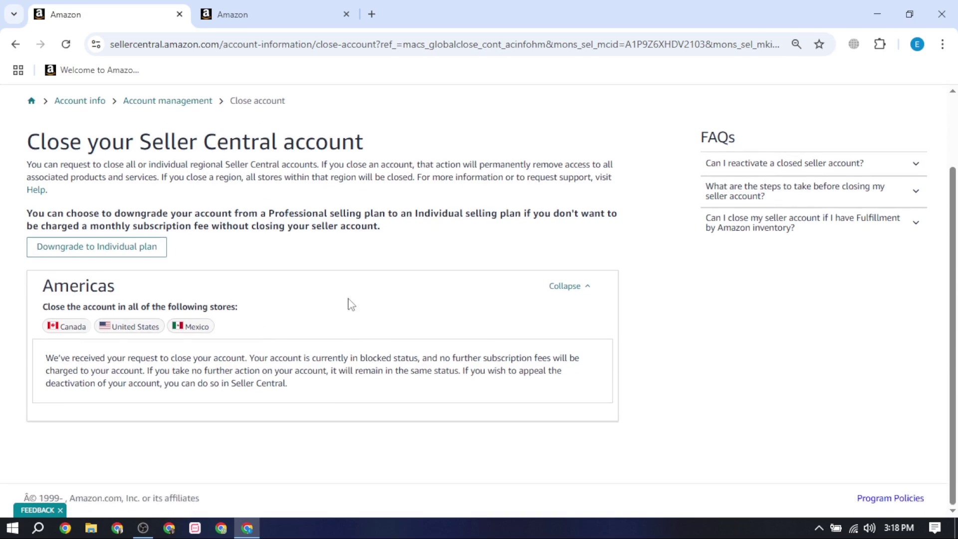
left_click_drag(255, 371, 535, 372)
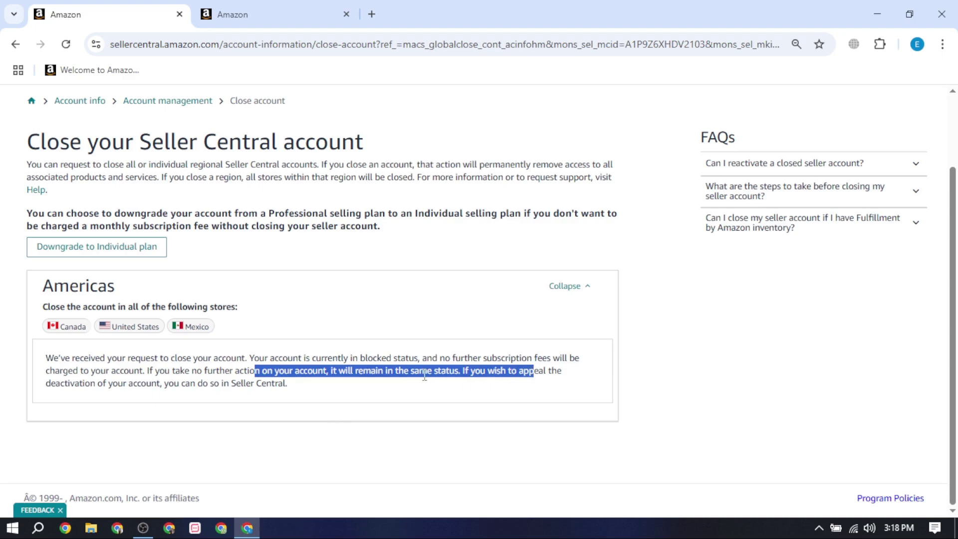
left_click_drag(492, 358, 585, 359)
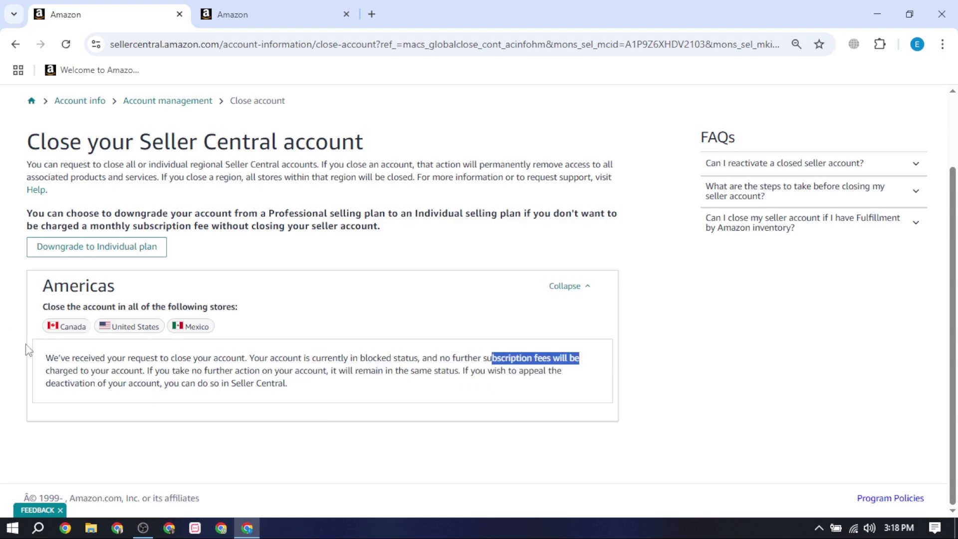
left_click(410, 358, "shift")
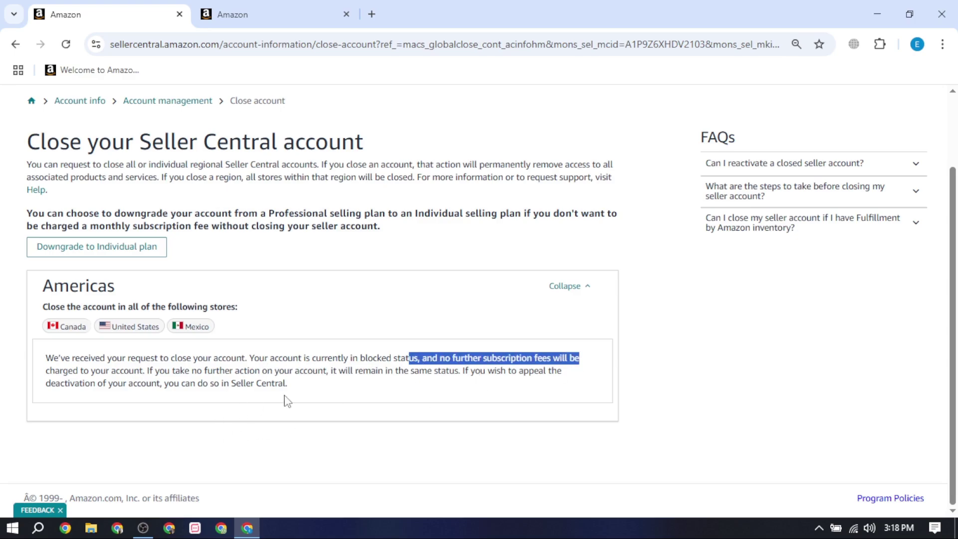
scroll(516, 345, "up", 2)
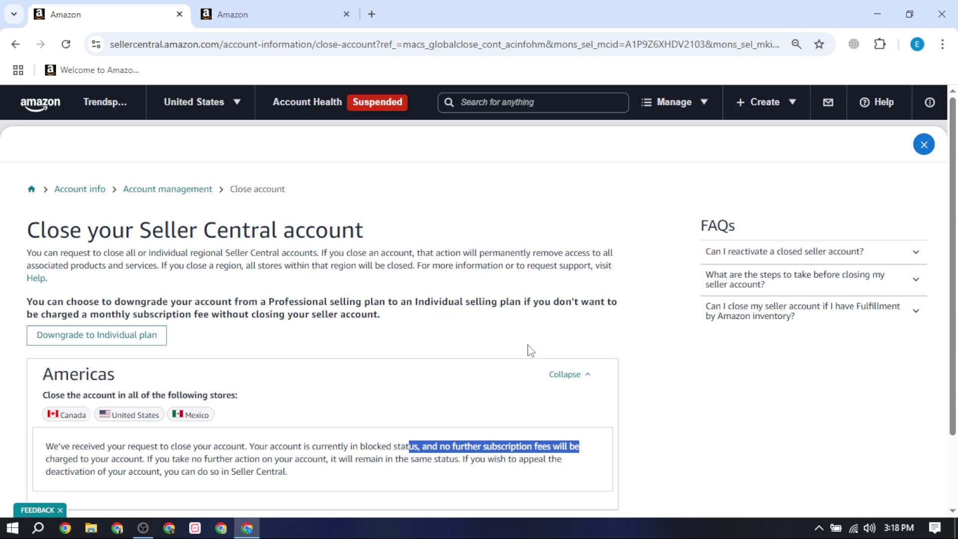
scroll(531, 351, "down", 3)
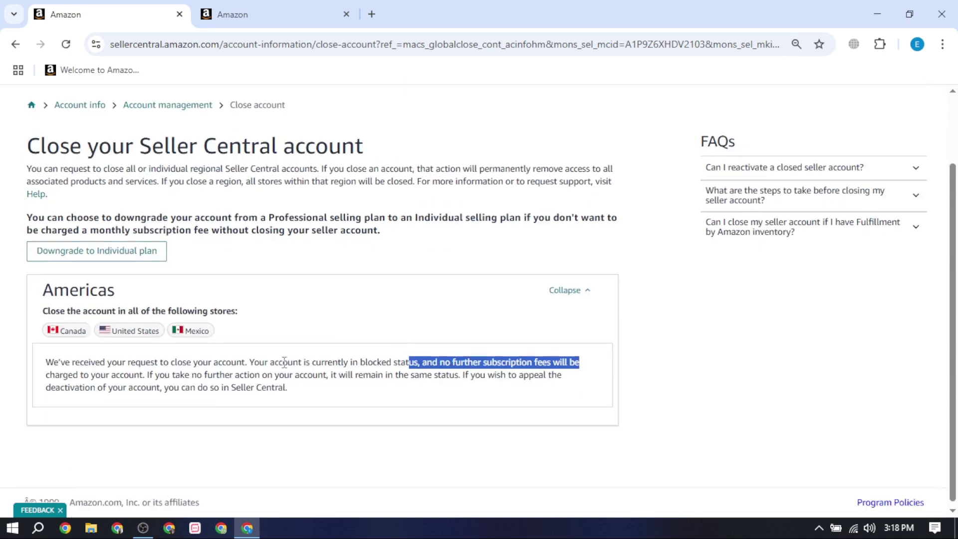
Examine which Americas stores the closure covers, especially United States, and review the account's marketplace list
left_click_drag(94, 327, 166, 322)
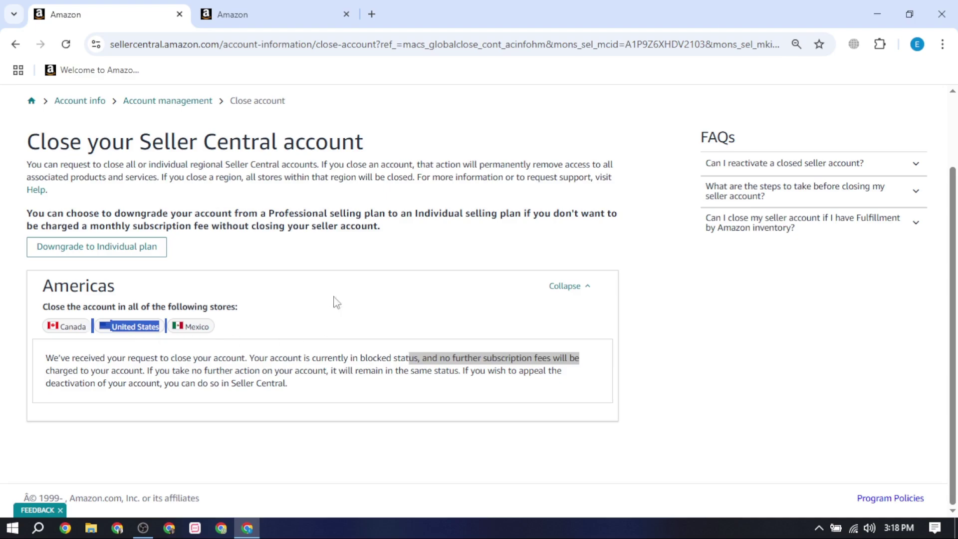
scroll(320, 300, "up", 3)
mouse_move(236, 129)
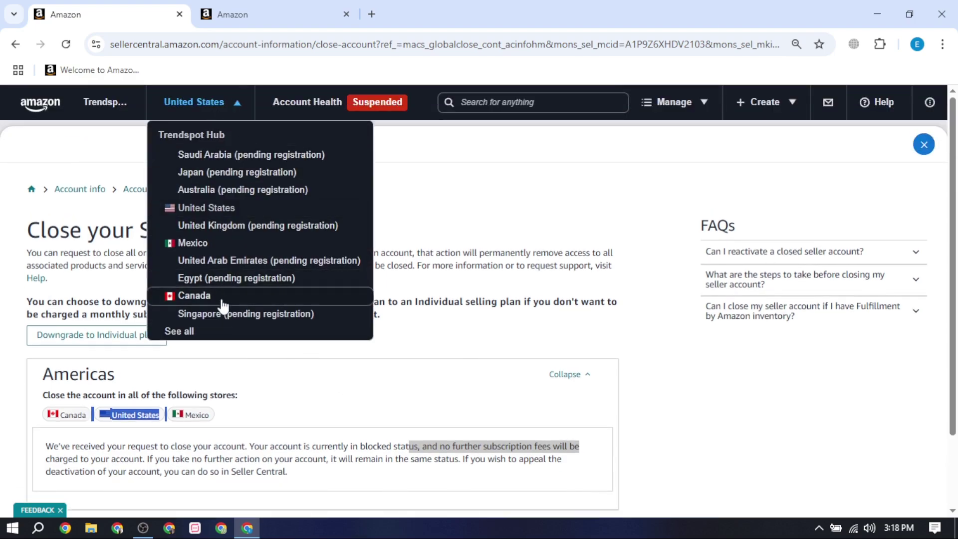
left_click(483, 200)
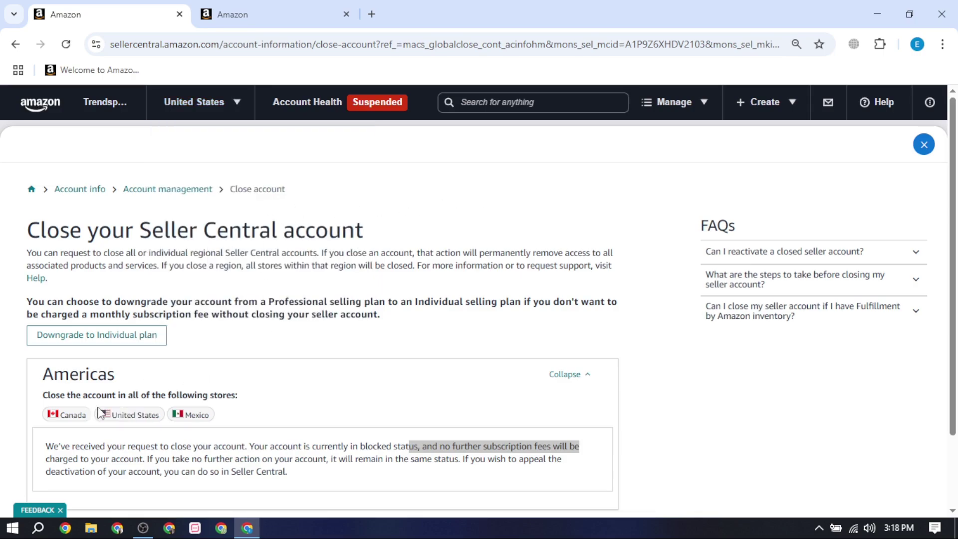
left_click_drag(95, 416, 168, 418)
scroll(330, 397, "down", 2)
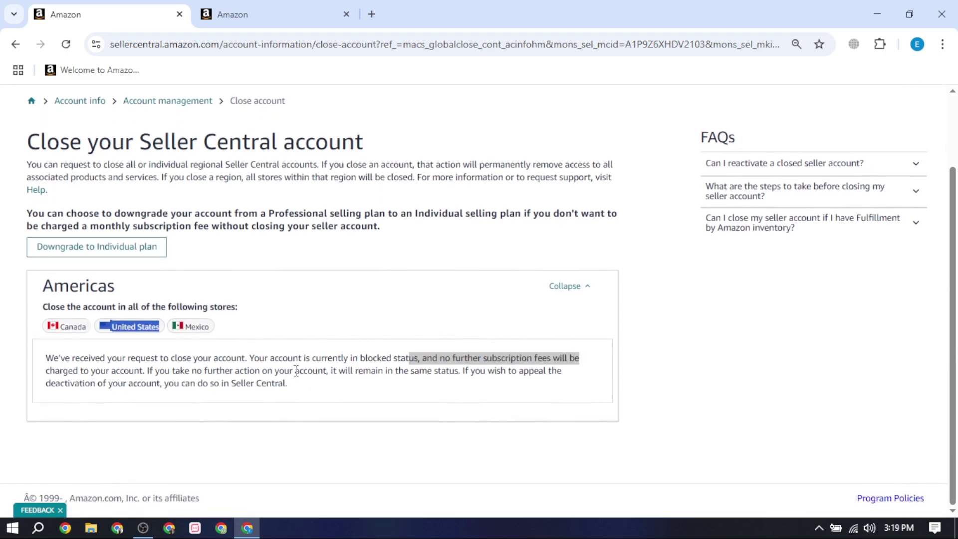
left_click(311, 372)
scroll(383, 387, "up", 2)
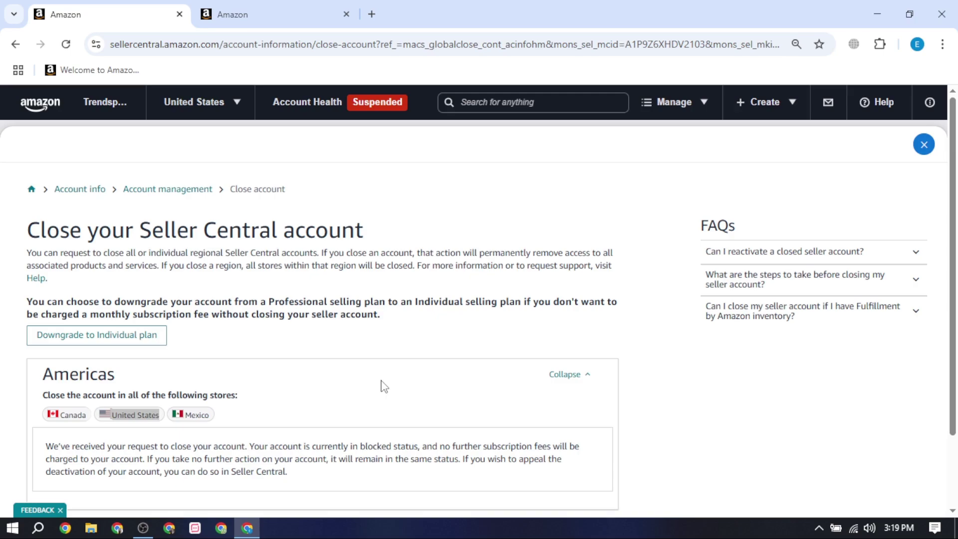
Close the duplicate browser tab still showing the permanent closure question and return to the submitted request
left_click(274, 15)
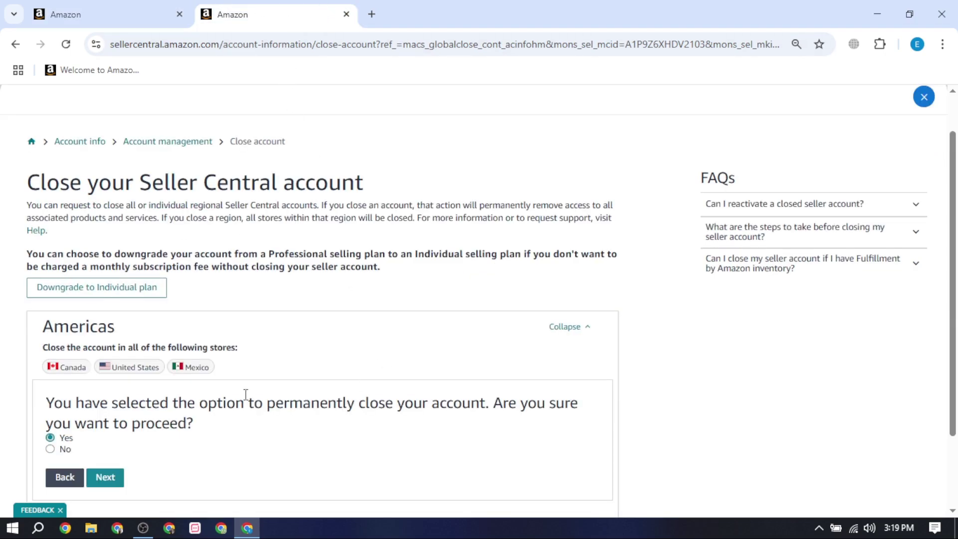
left_click(346, 14)
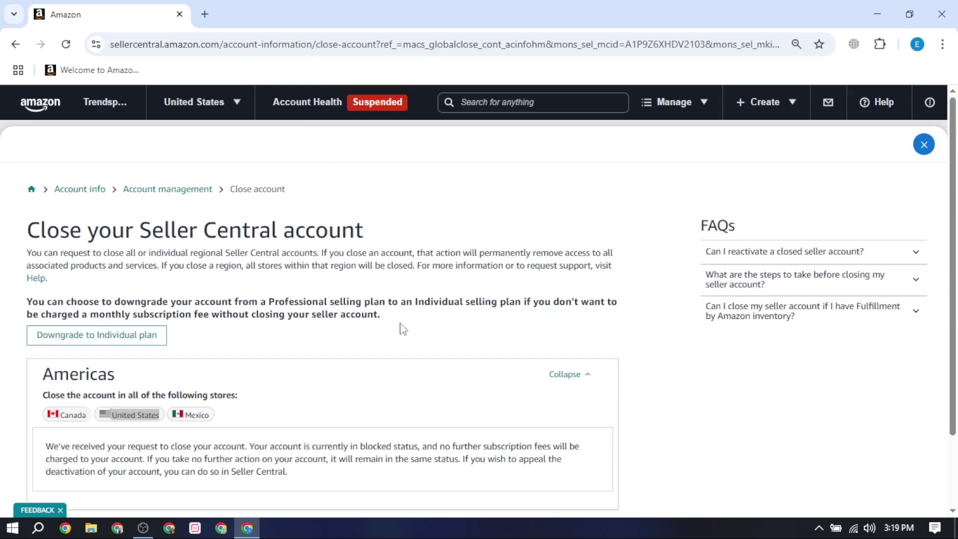
scroll(488, 297, "down", 2)
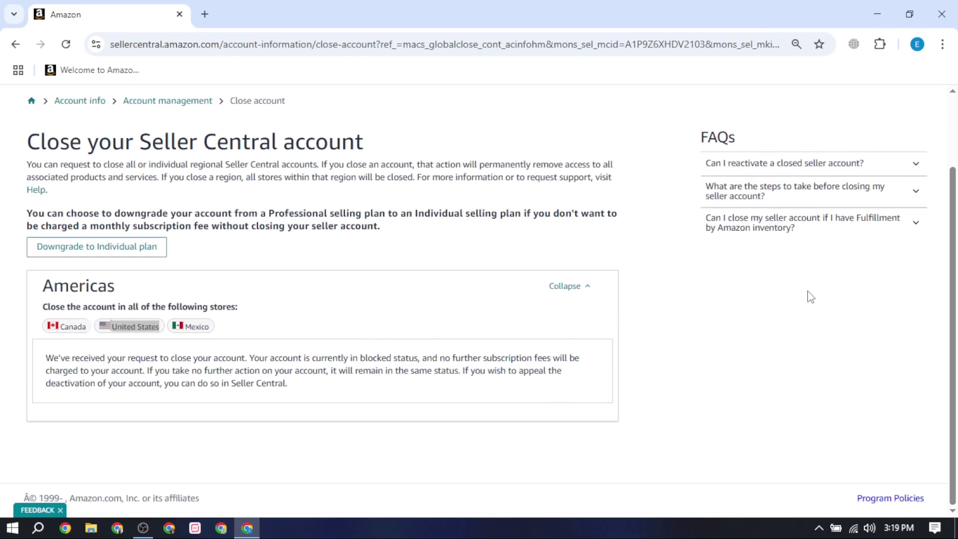
scroll(584, 270, "up", 2)
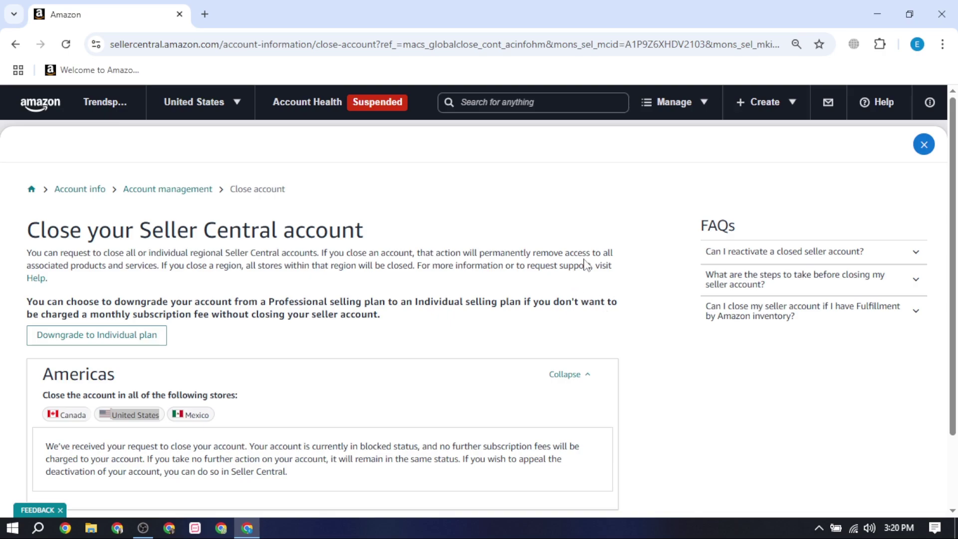
left_click(298, 371)
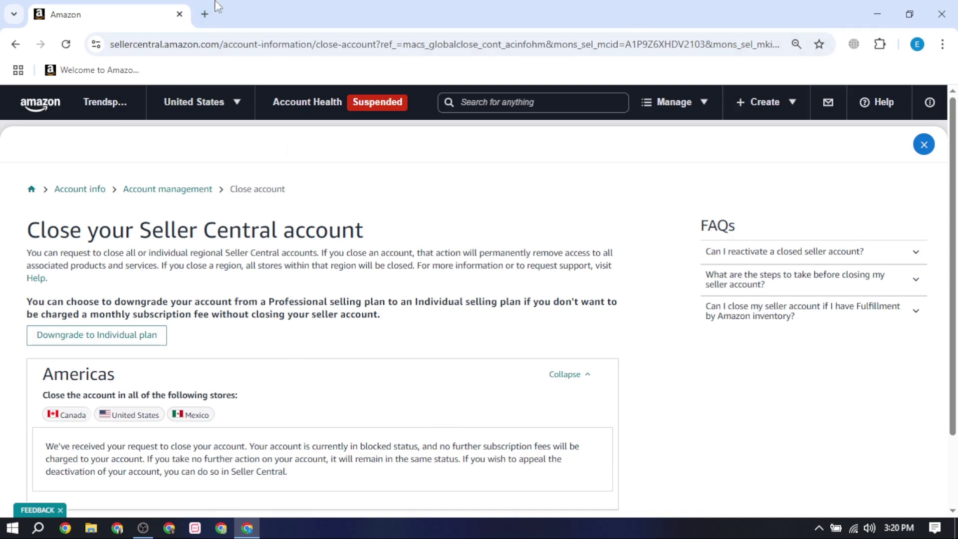
left_click(204, 14)
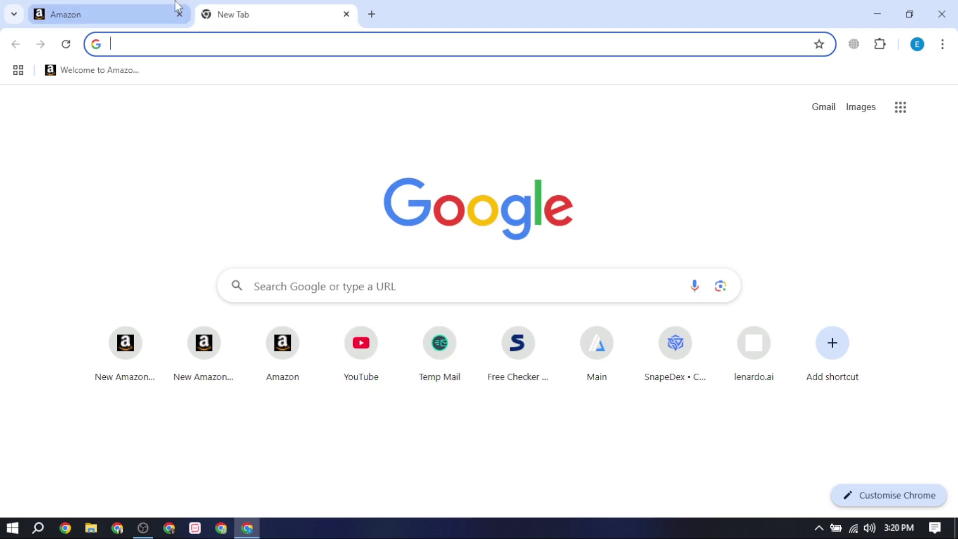
left_click(169, 12)
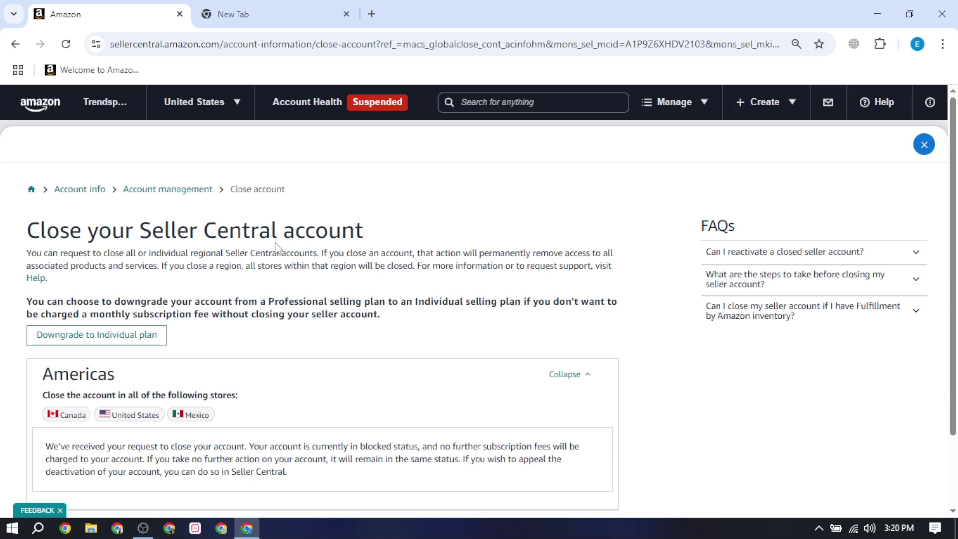
left_click_drag(208, 229, 381, 240)
left_click(380, 240)
left_click(931, 104)
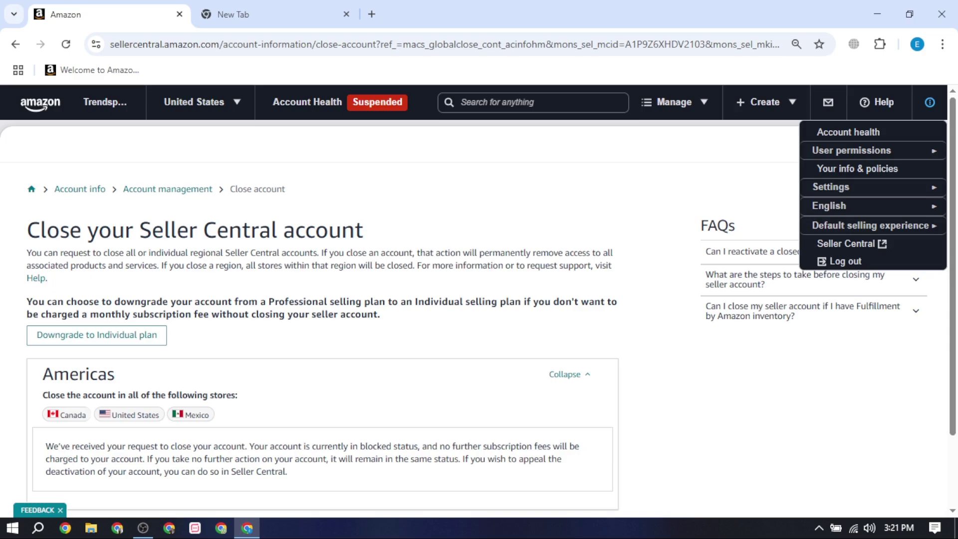
mouse_move(139, 532)
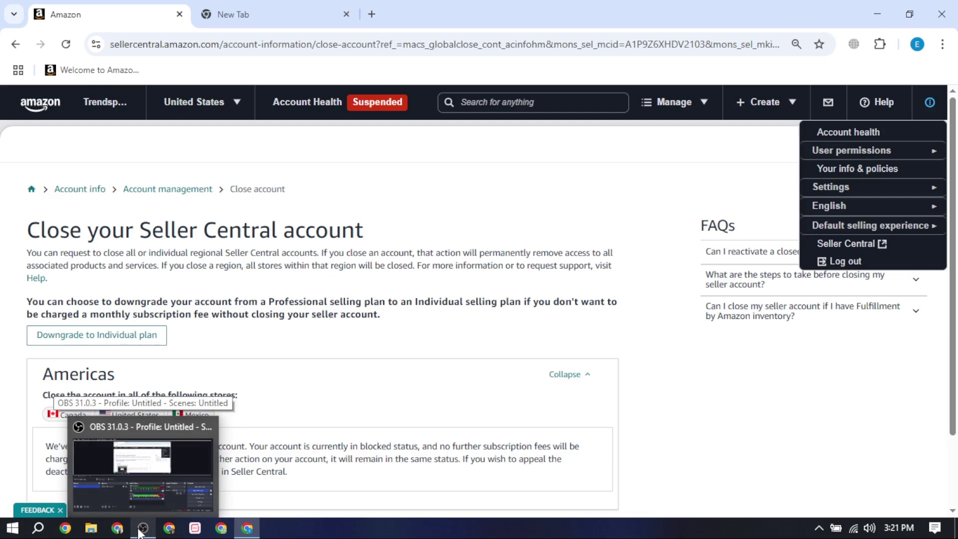
left_click(143, 469)
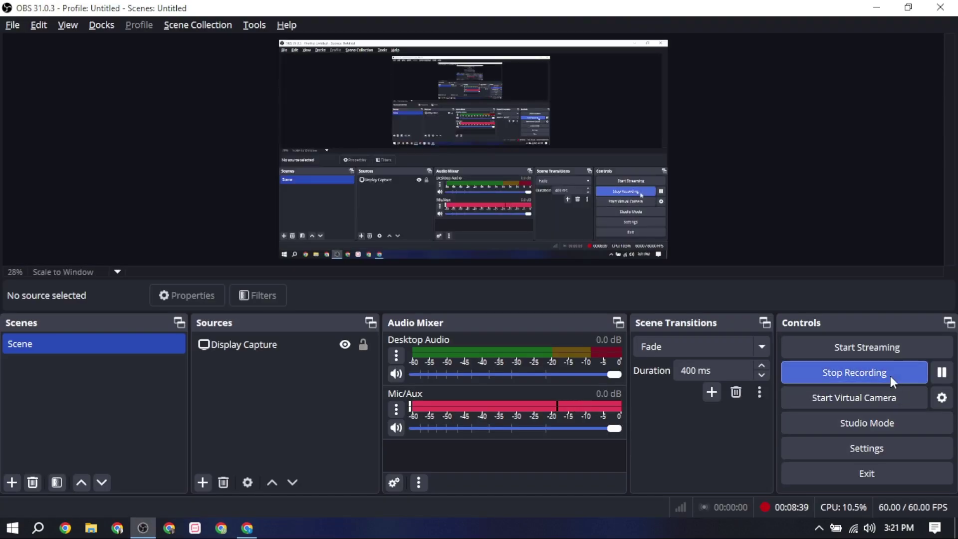